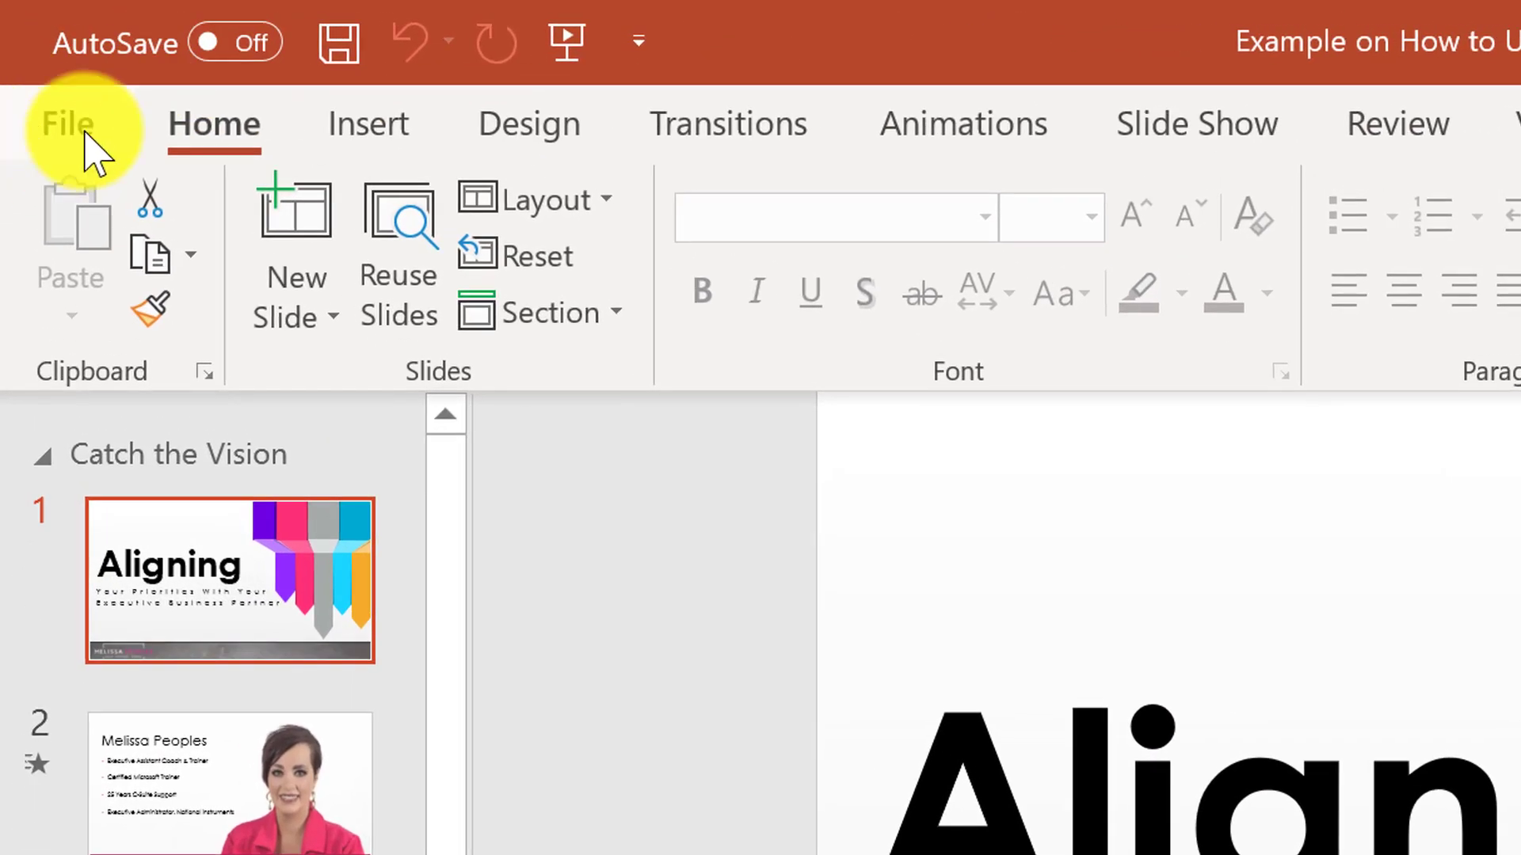
Open the backstage File view and go to its Save As page.
left_click(95, 148)
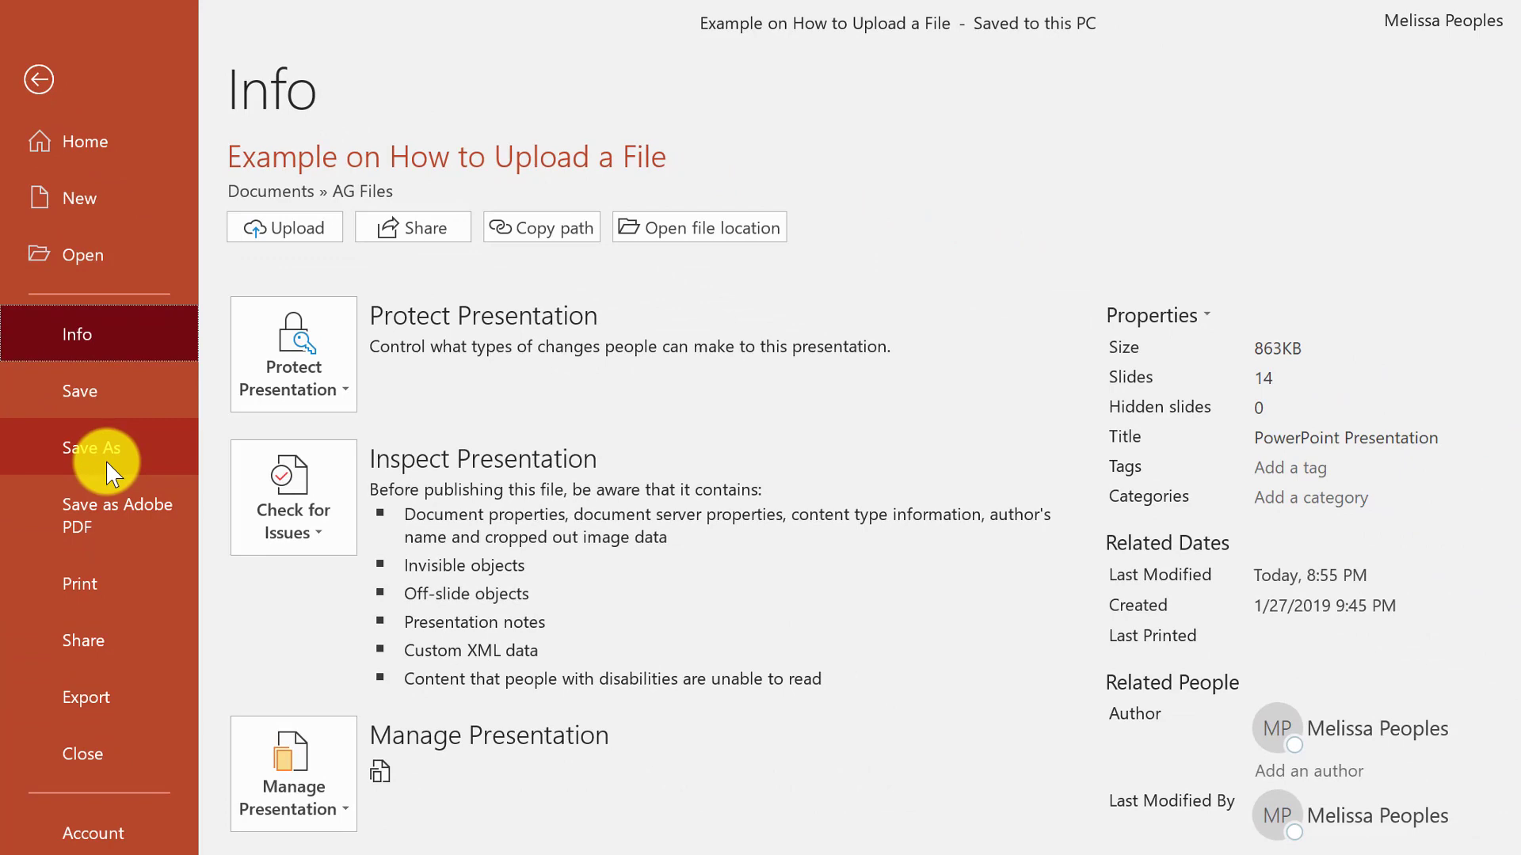
left_click(114, 461)
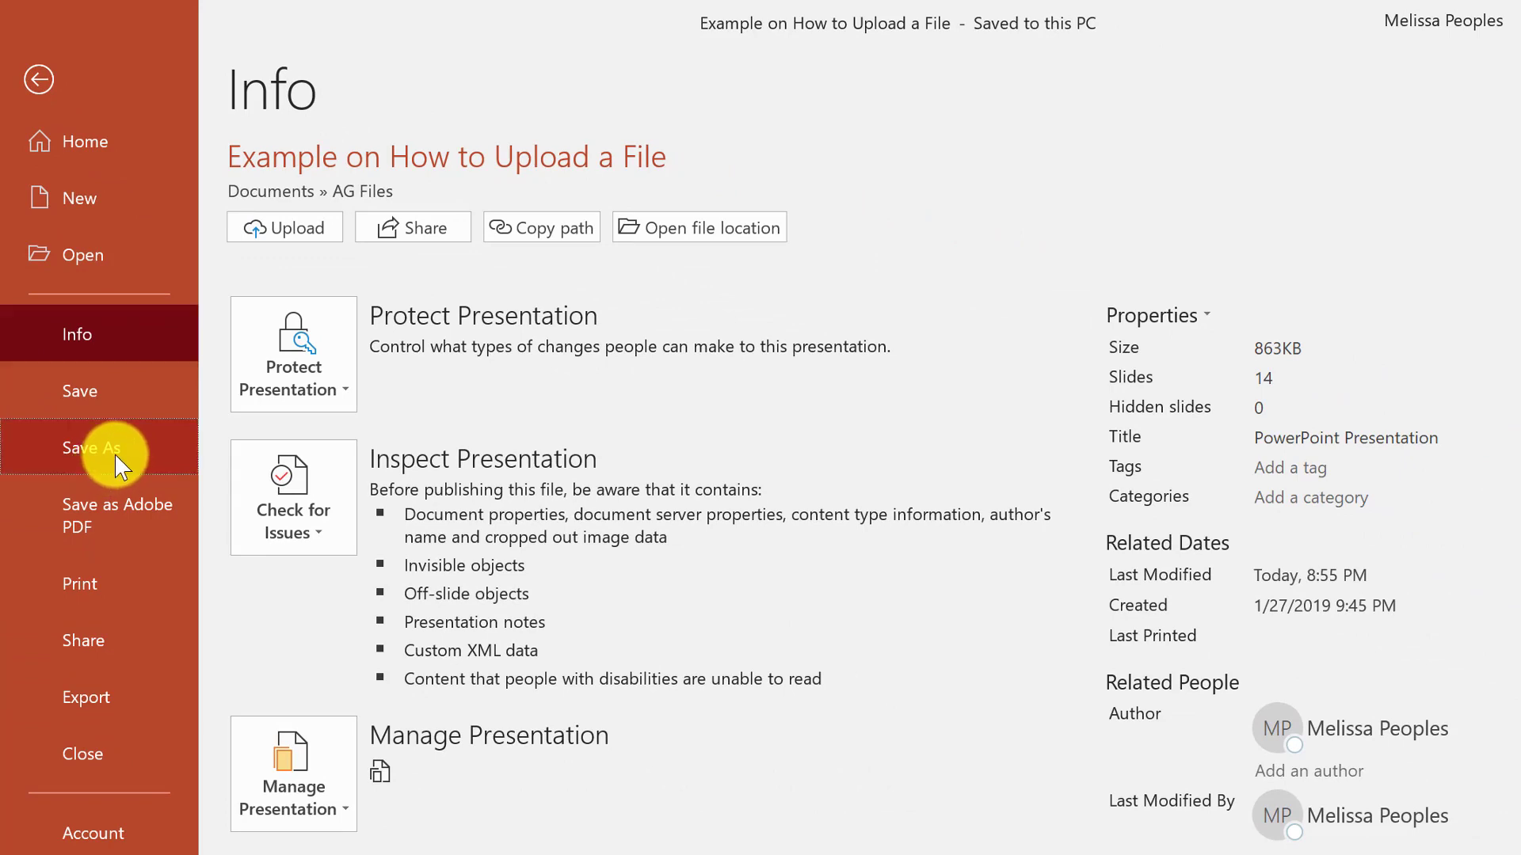
Choose SharePoint Sites as the save location and select the Testing site.
left_click(524, 375)
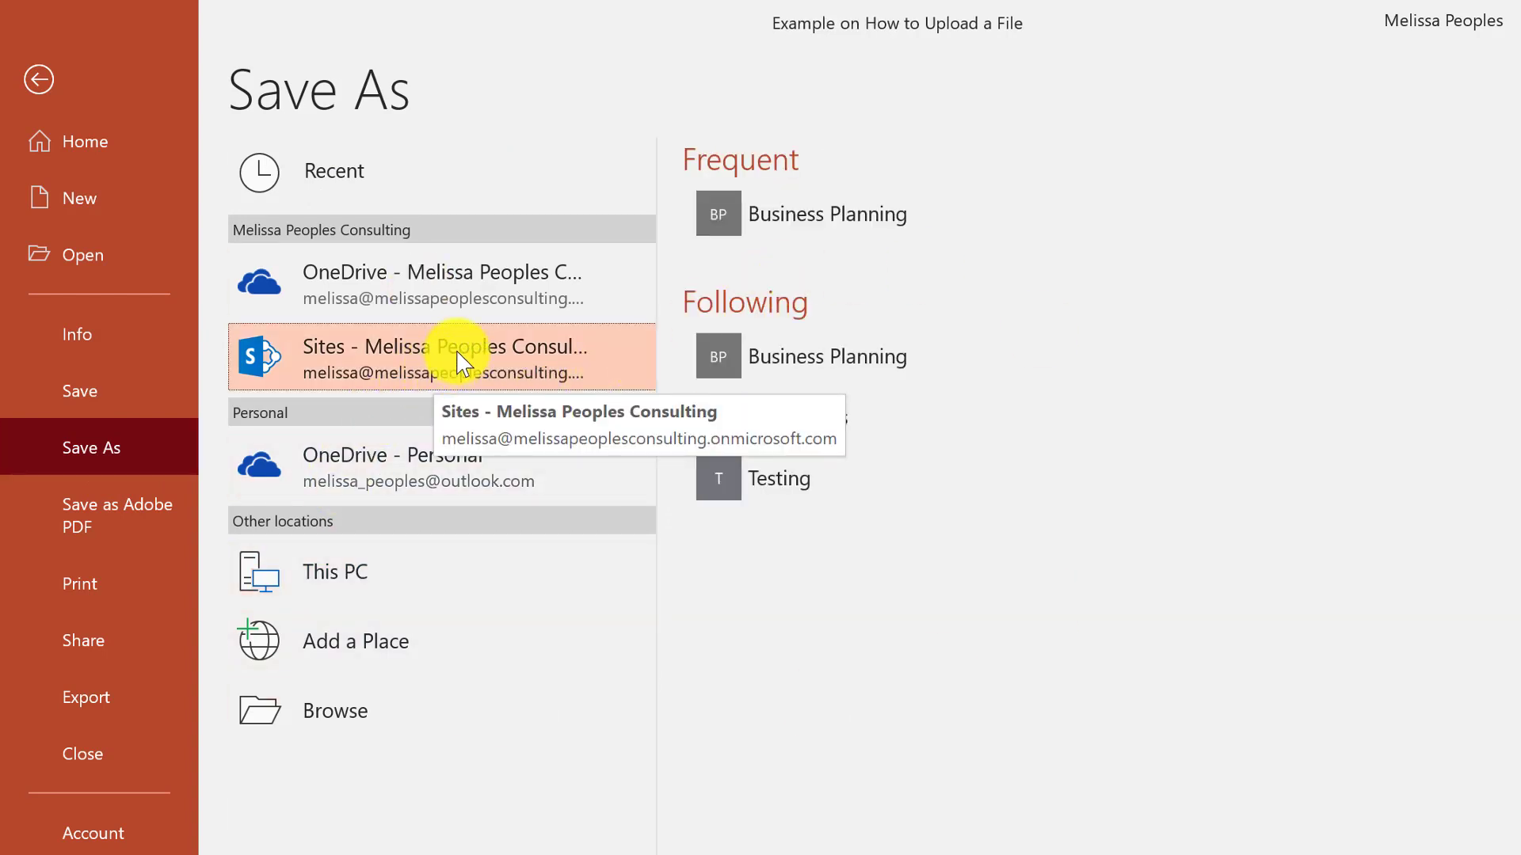
left_click(461, 299)
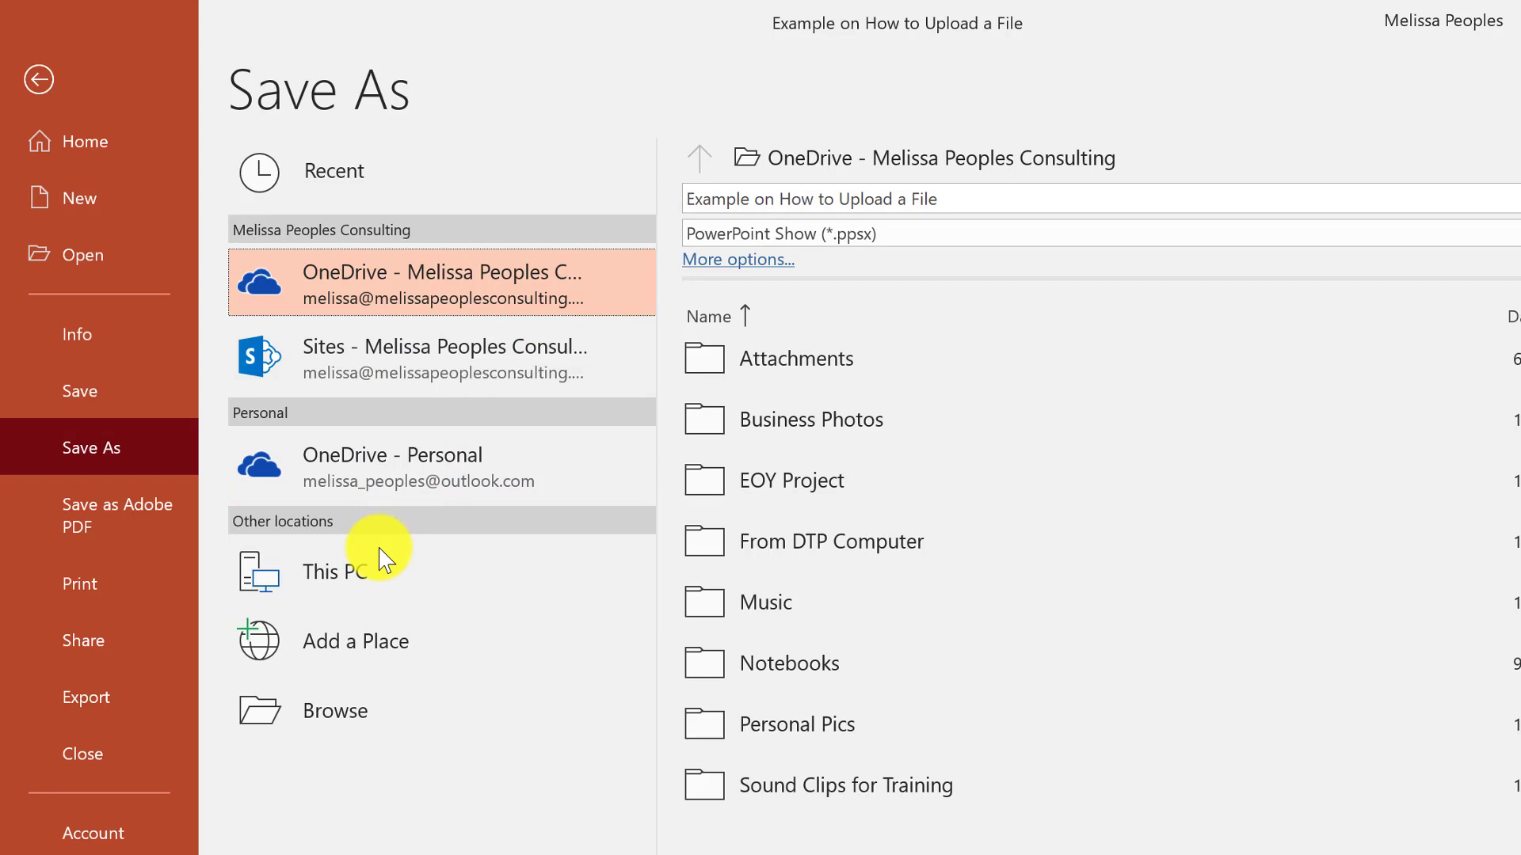
left_click(450, 371)
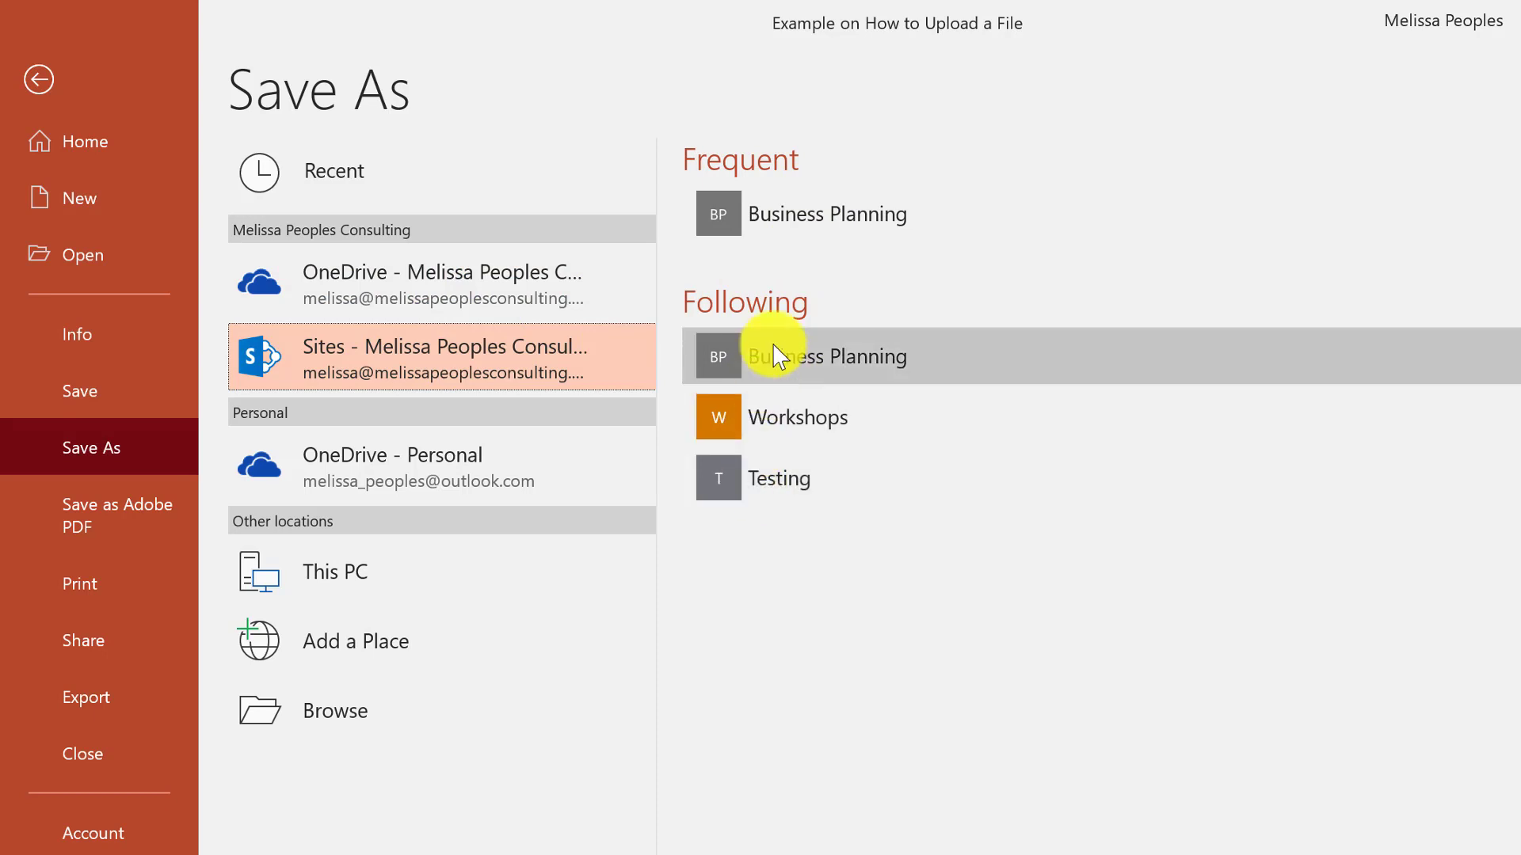
left_click(785, 484)
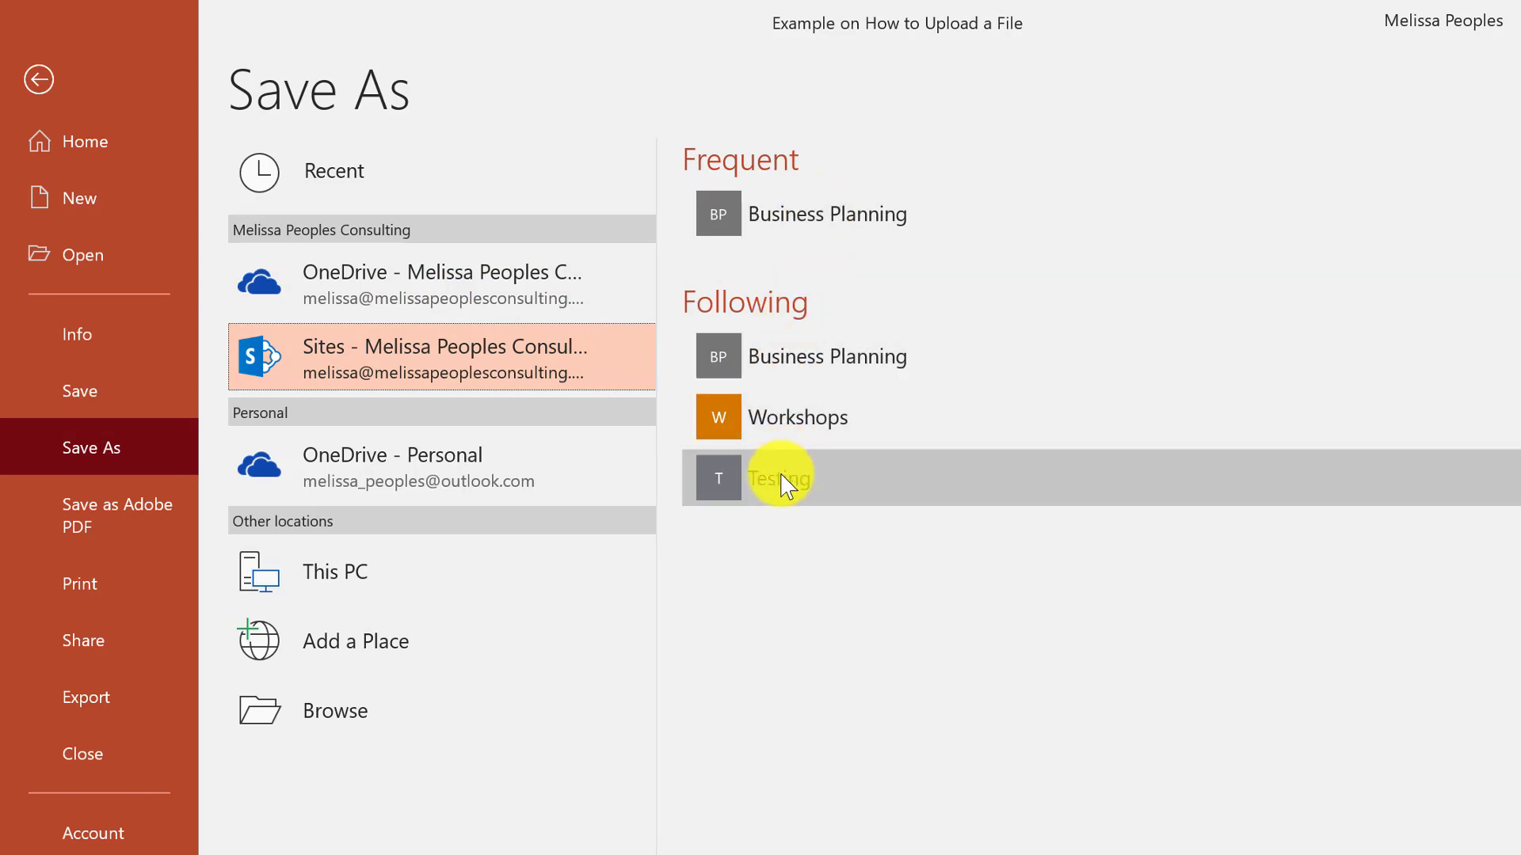
Save the deck into the Testing site's Documents > Training Decks folder.
left_click(849, 487)
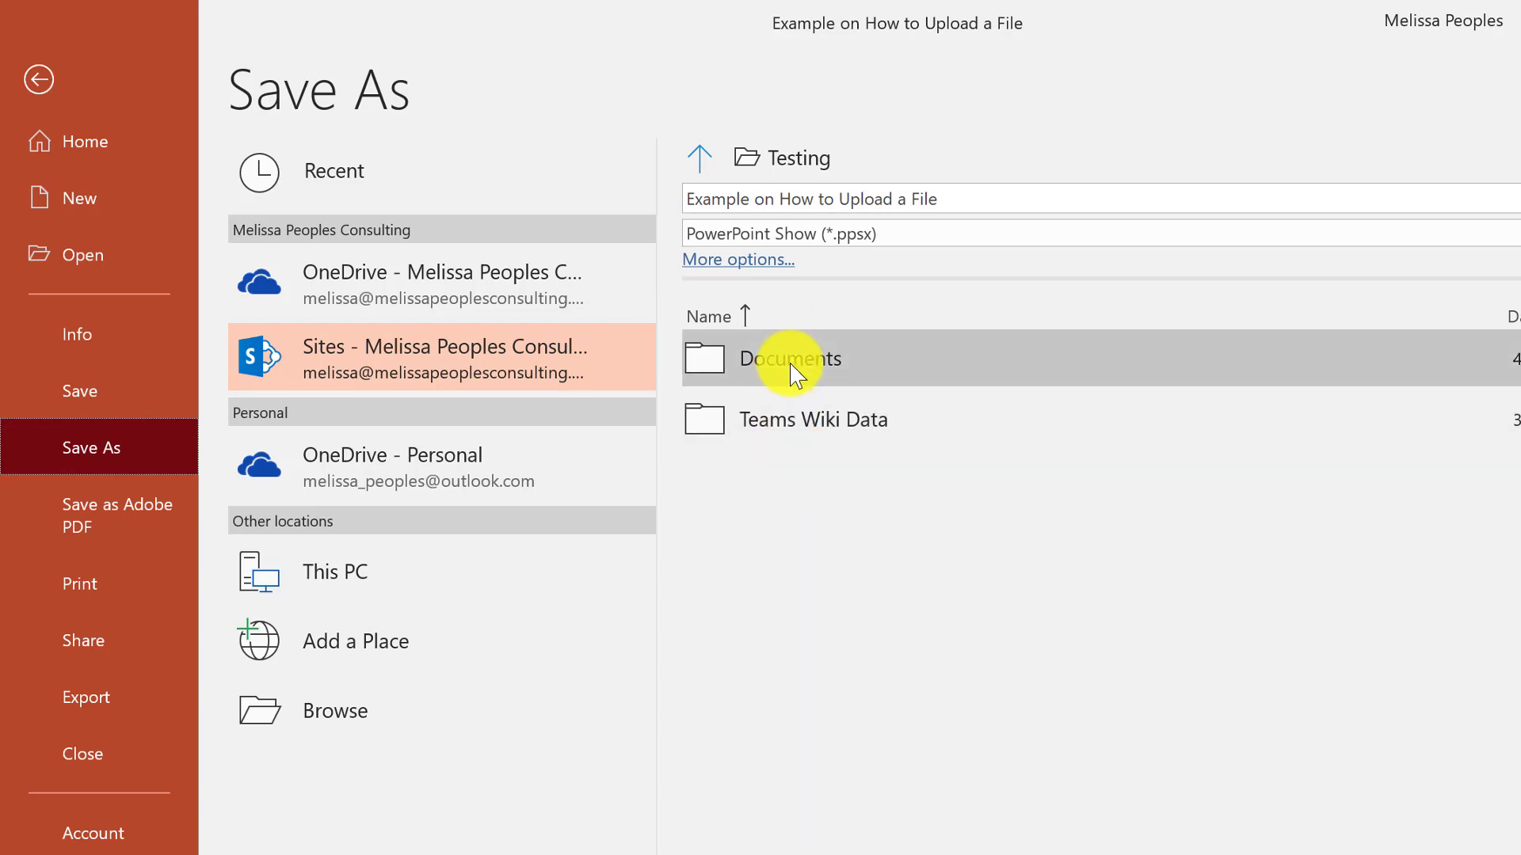
left_click(794, 371)
left_click(789, 425)
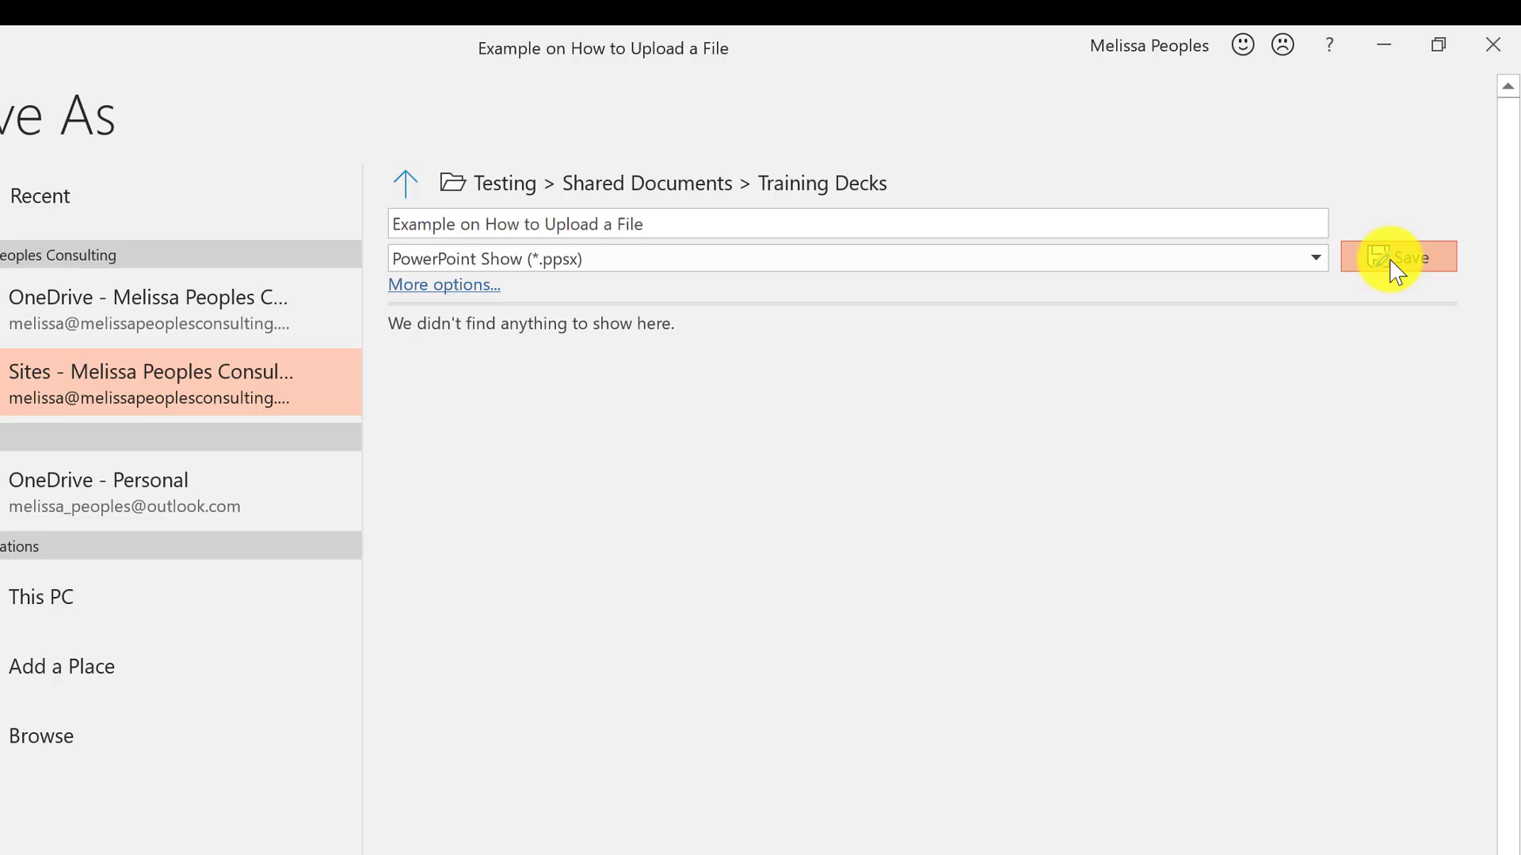
left_click(1385, 267)
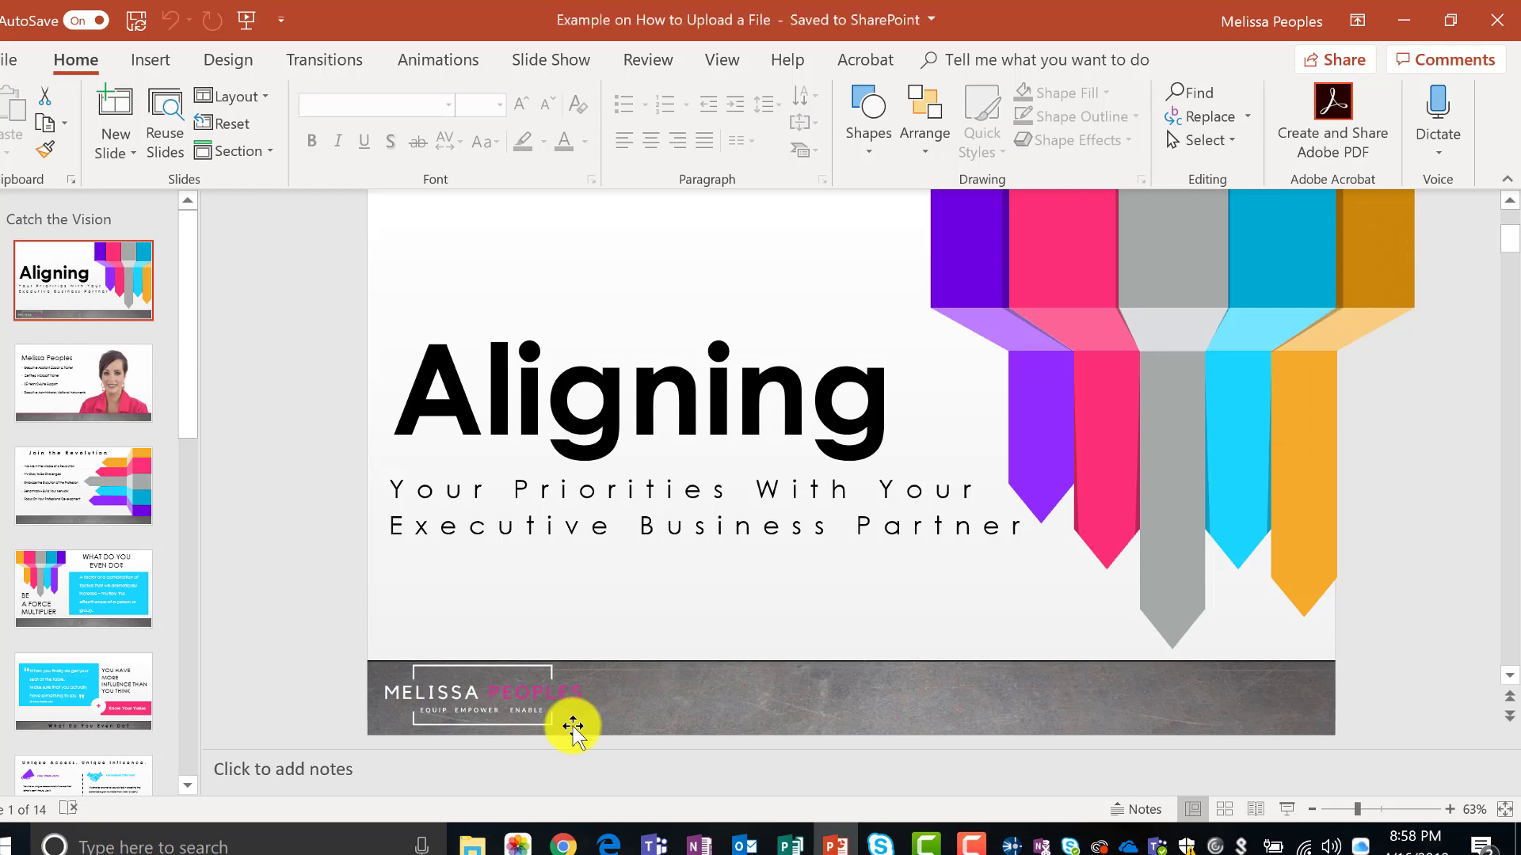
In Chrome, open the Training Decks folder on the Testing site to find the deck.
left_click(563, 845)
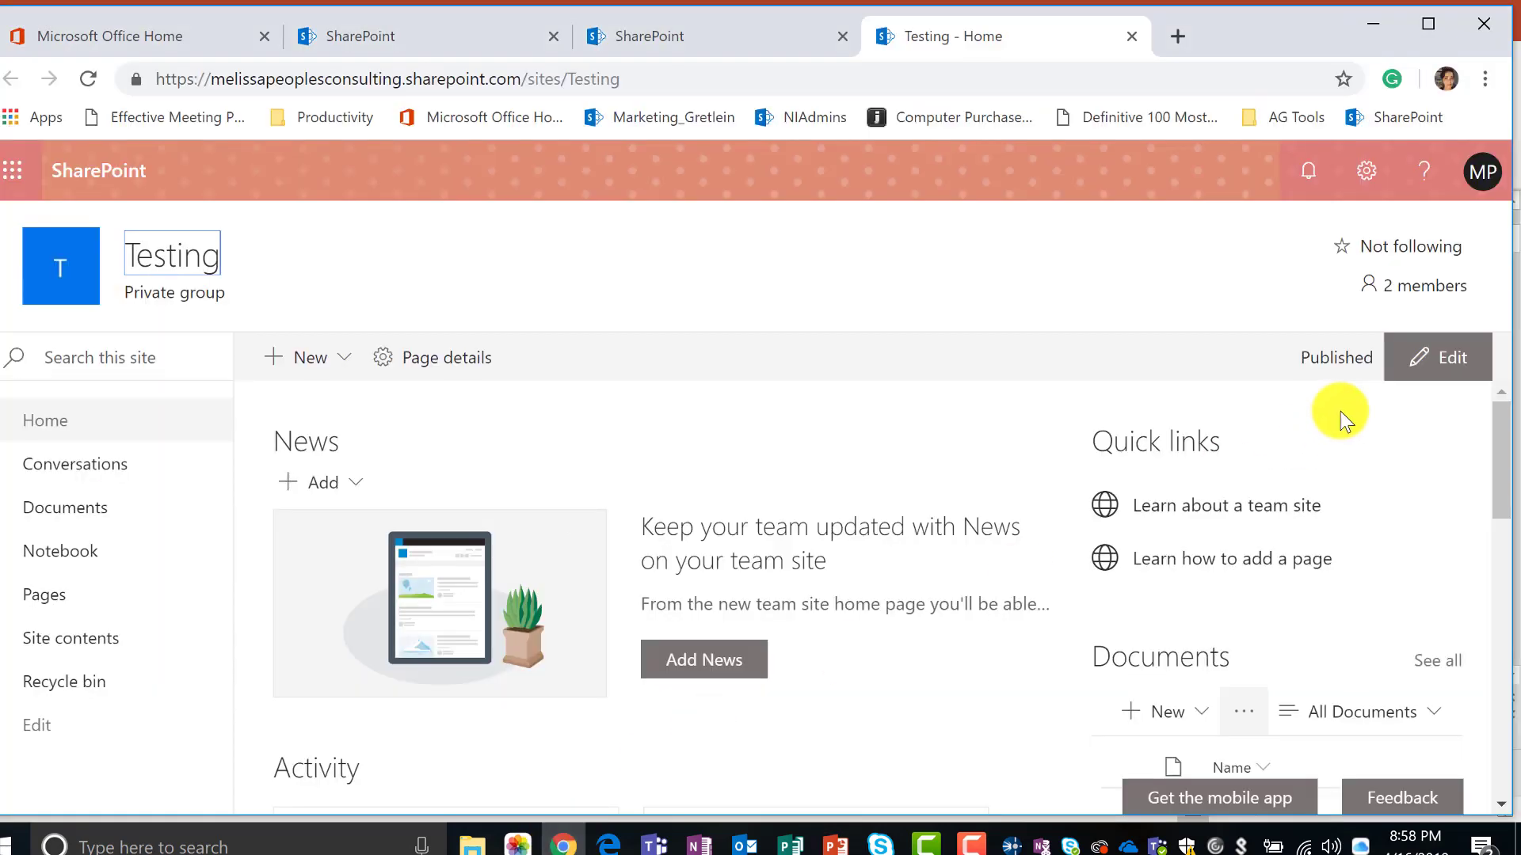
scroll(1192, 665, "down", 4)
scroll(1193, 665, "up", 1)
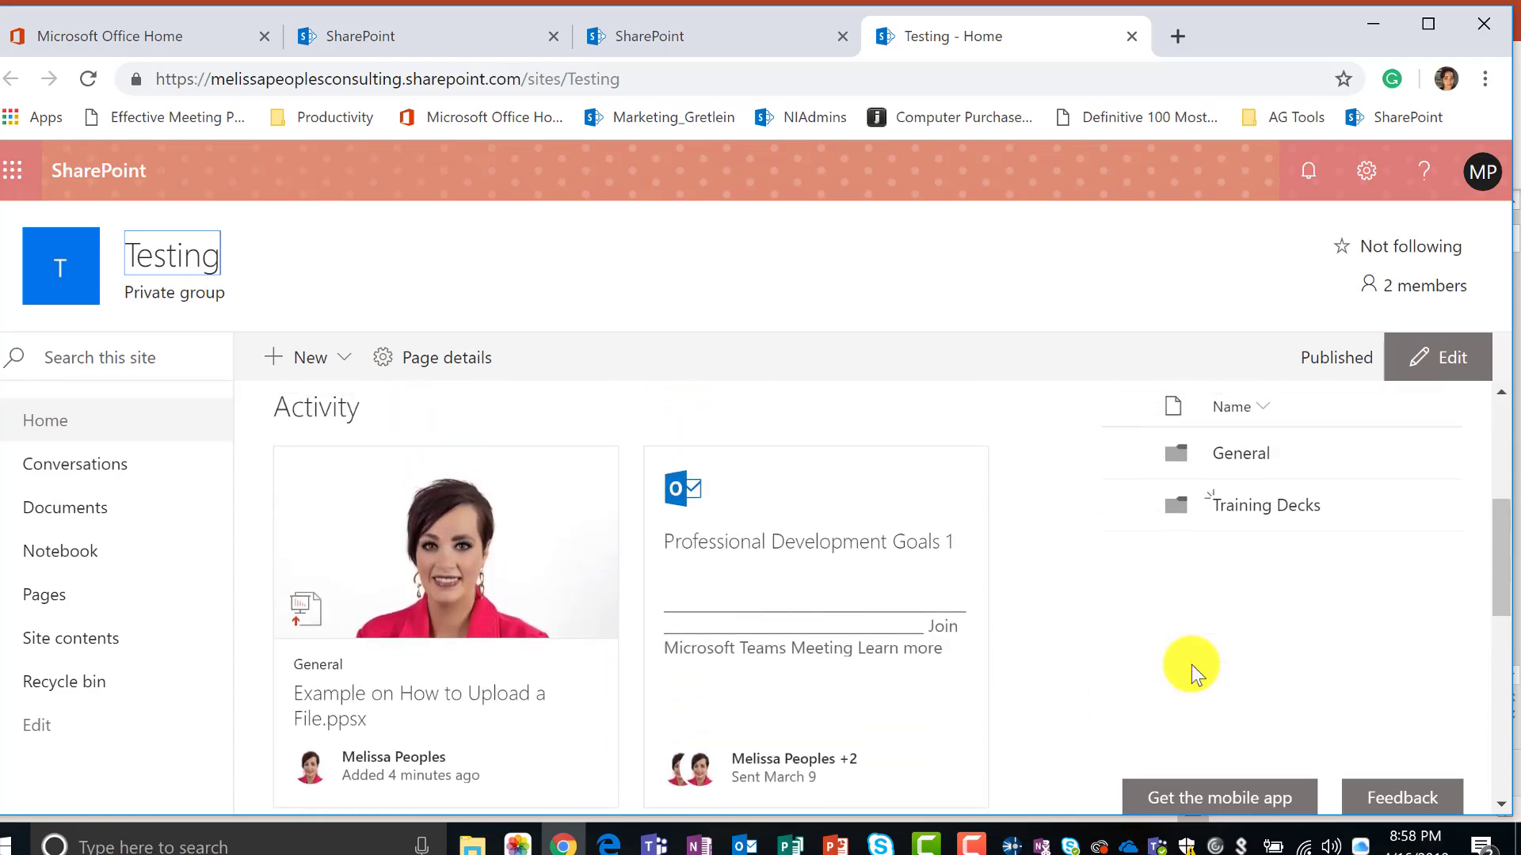
scroll(1192, 664, "up", 1)
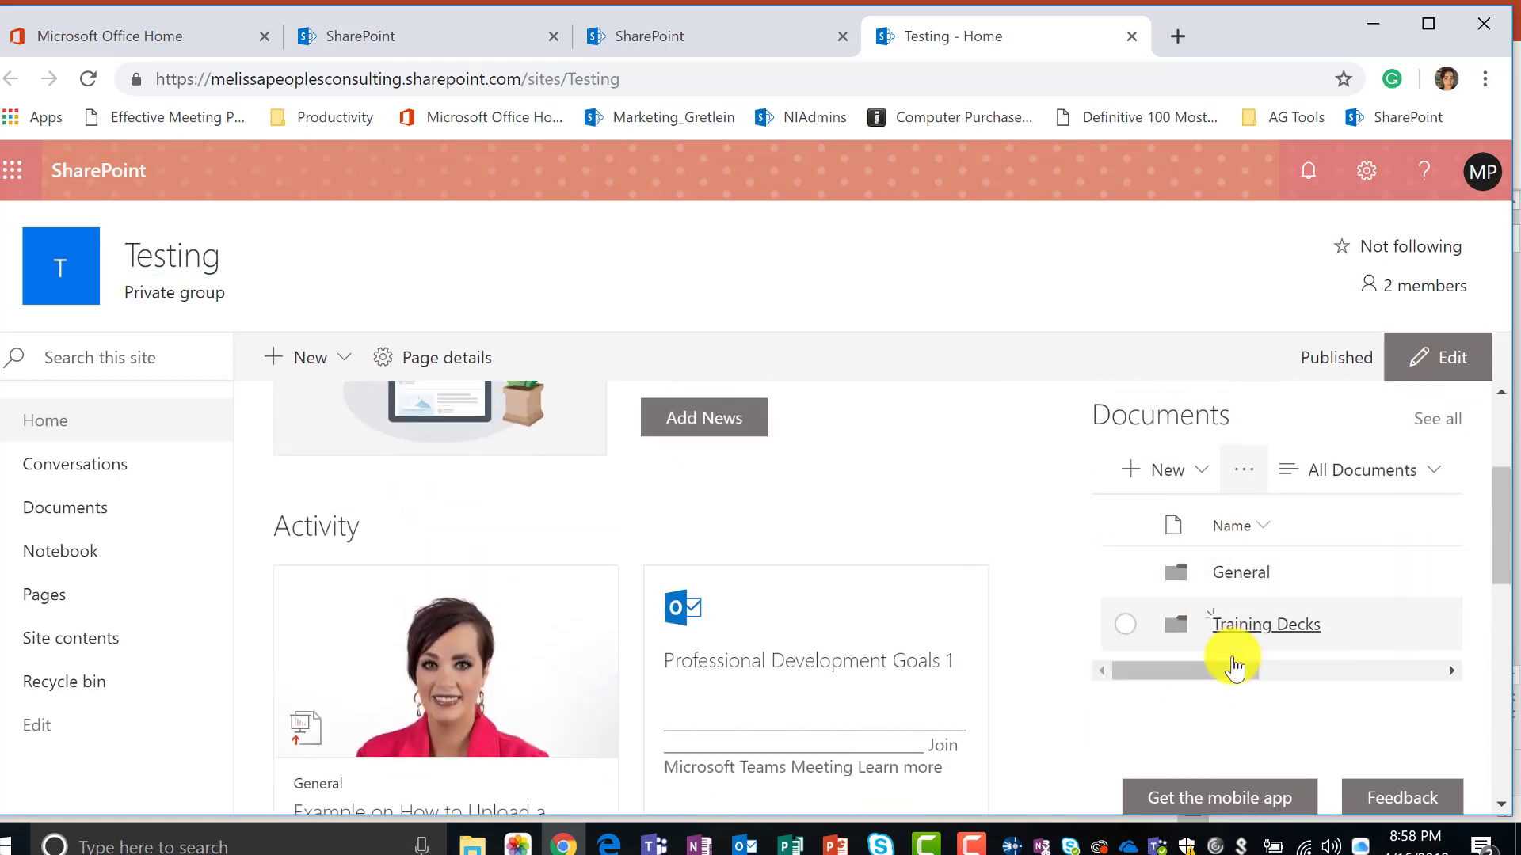
left_click(1235, 648)
scroll(1230, 654, "down", 1)
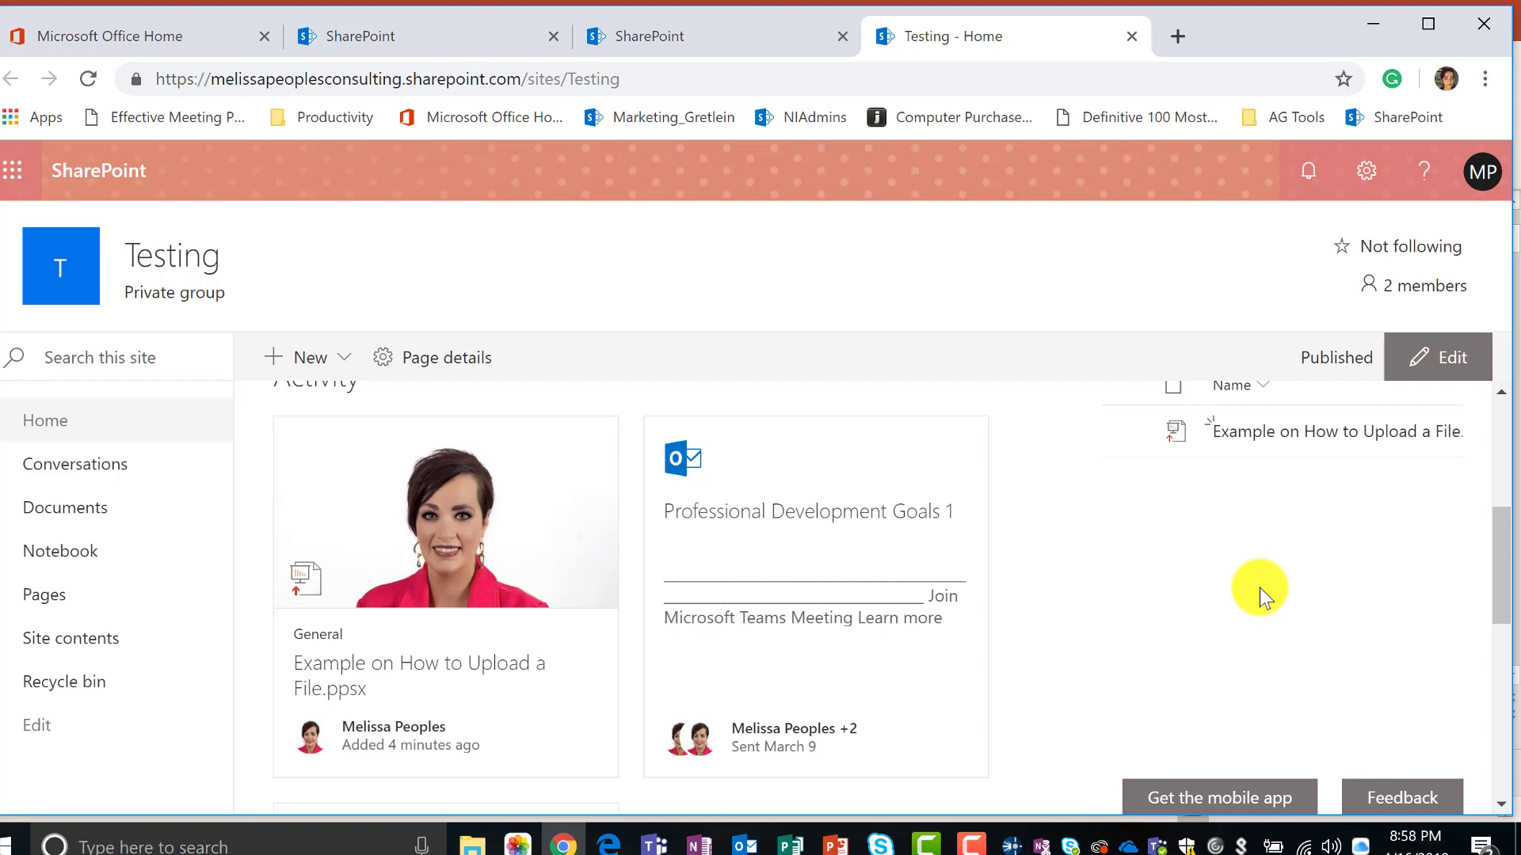
scroll(1260, 588, "up", 1)
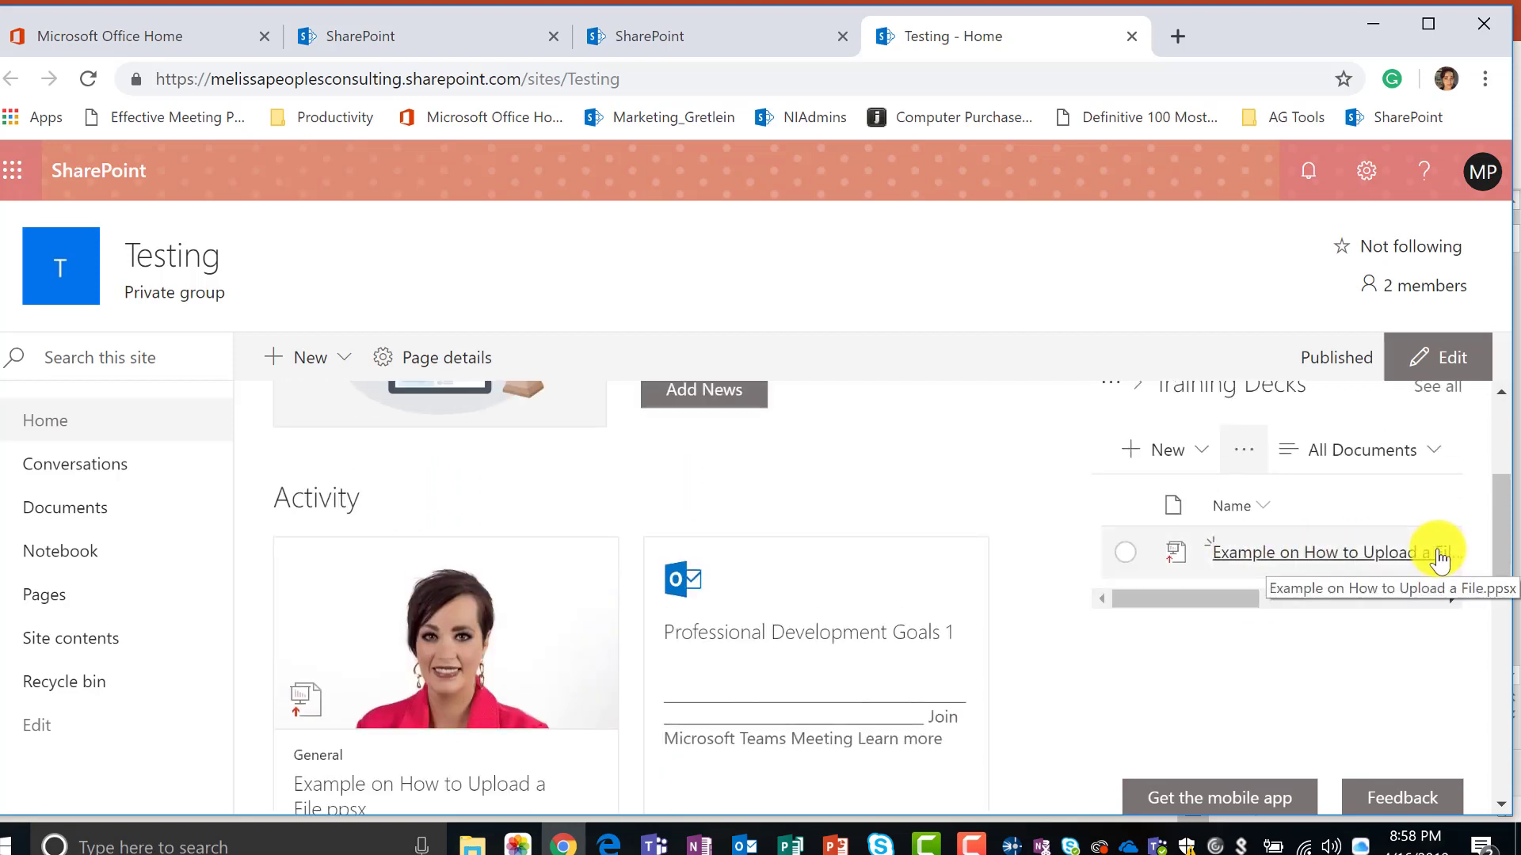
scroll(1291, 652, "down", 1)
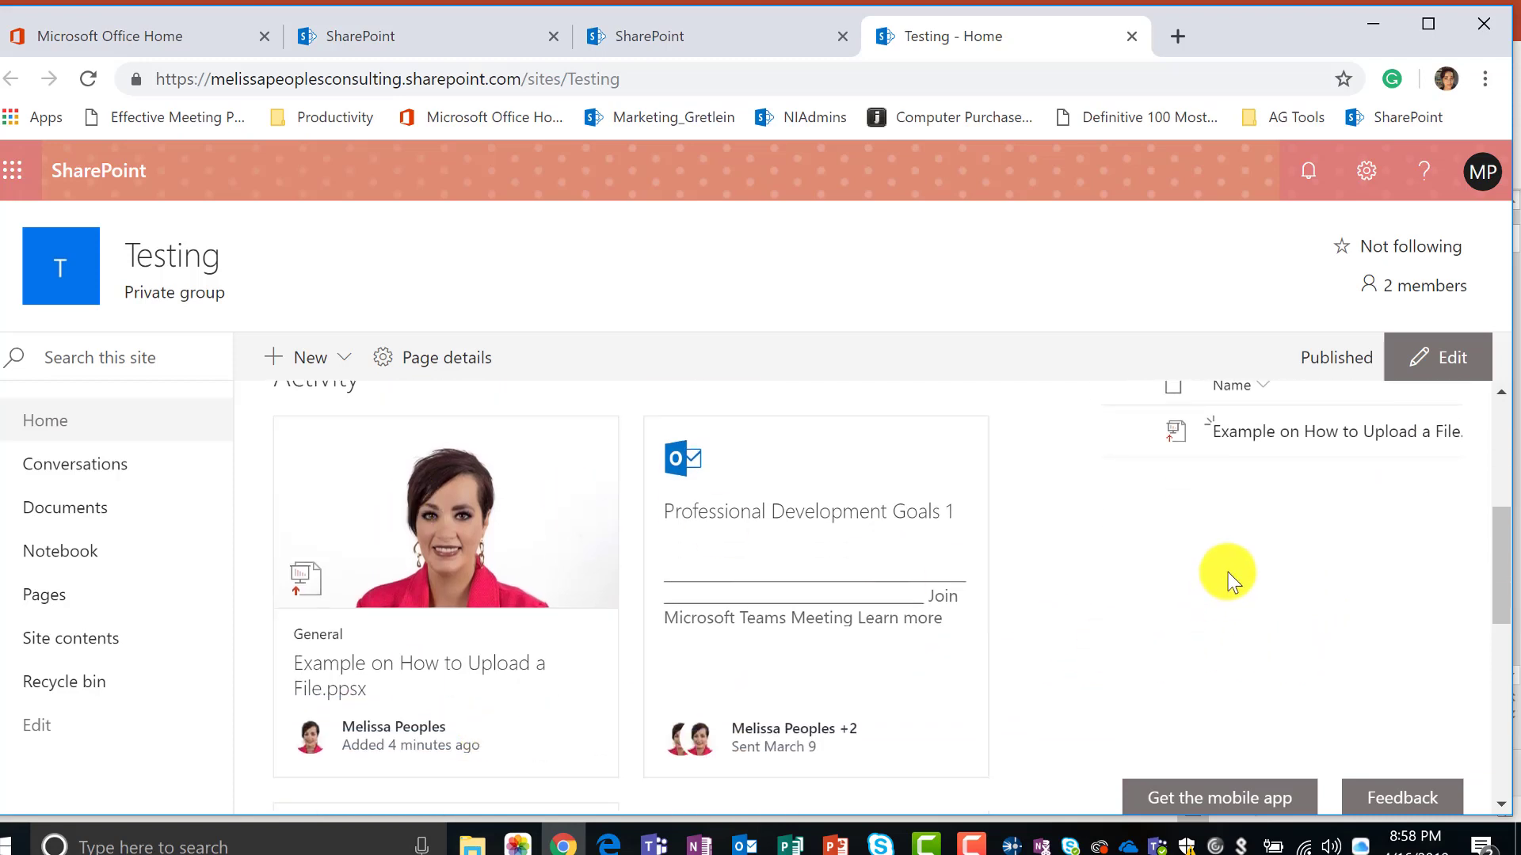
scroll(1230, 578, "up", 1)
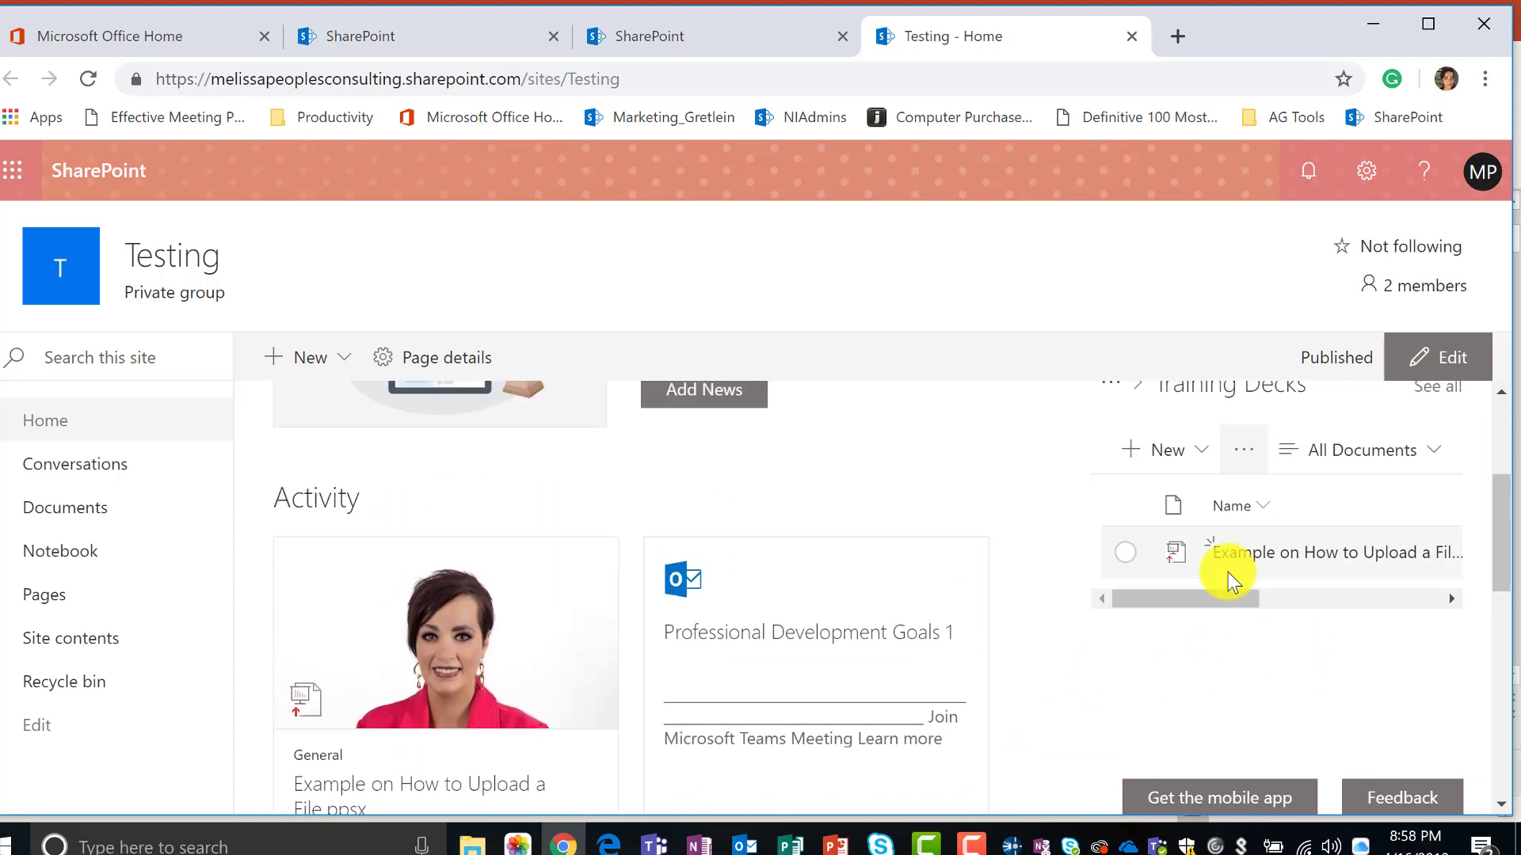
scroll(566, 502, "up", 2)
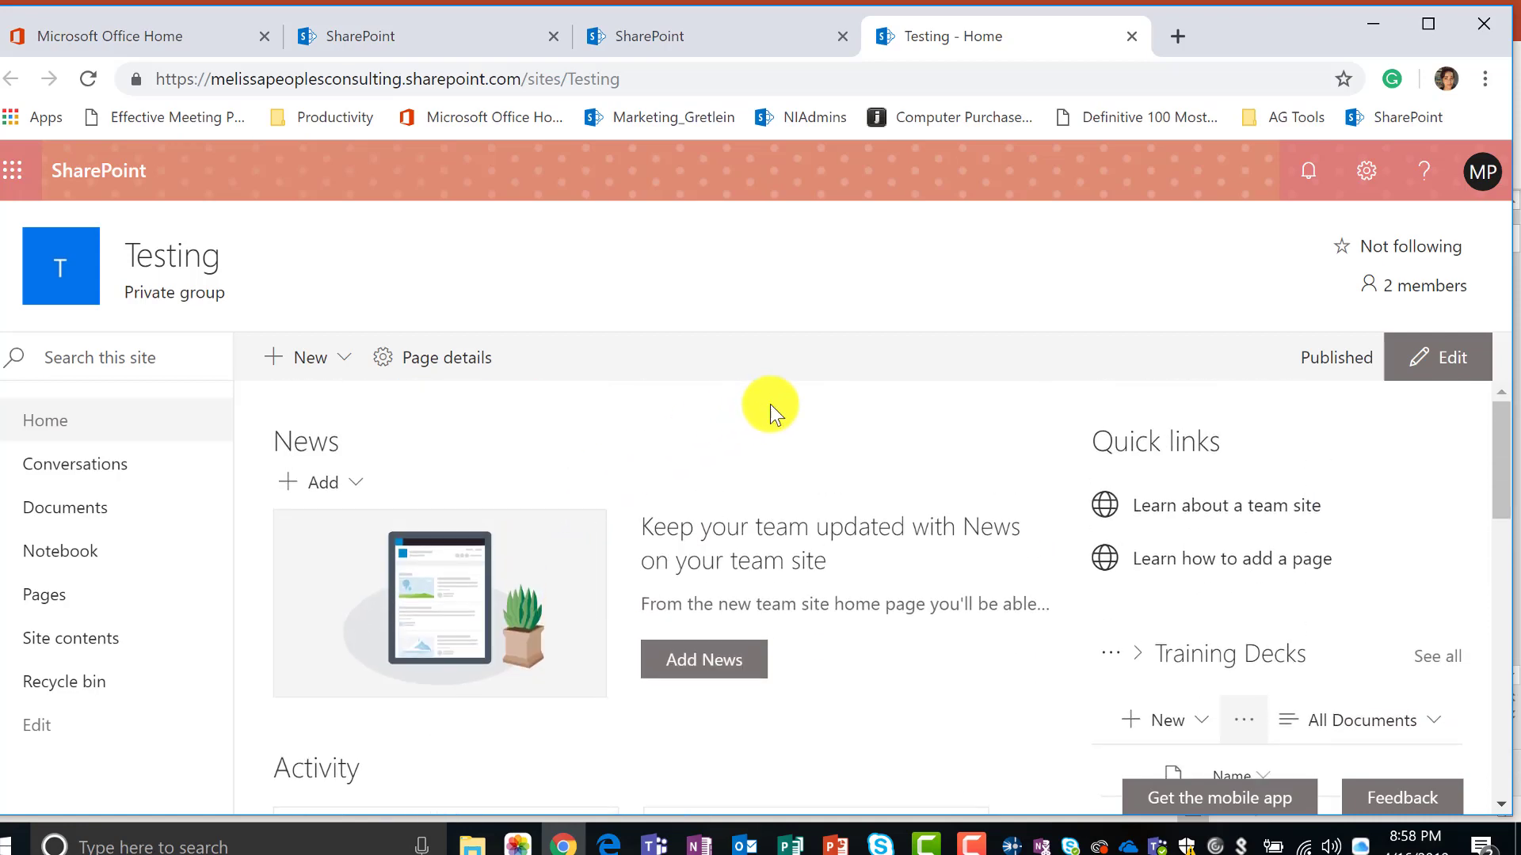
scroll(781, 406, "down", 2)
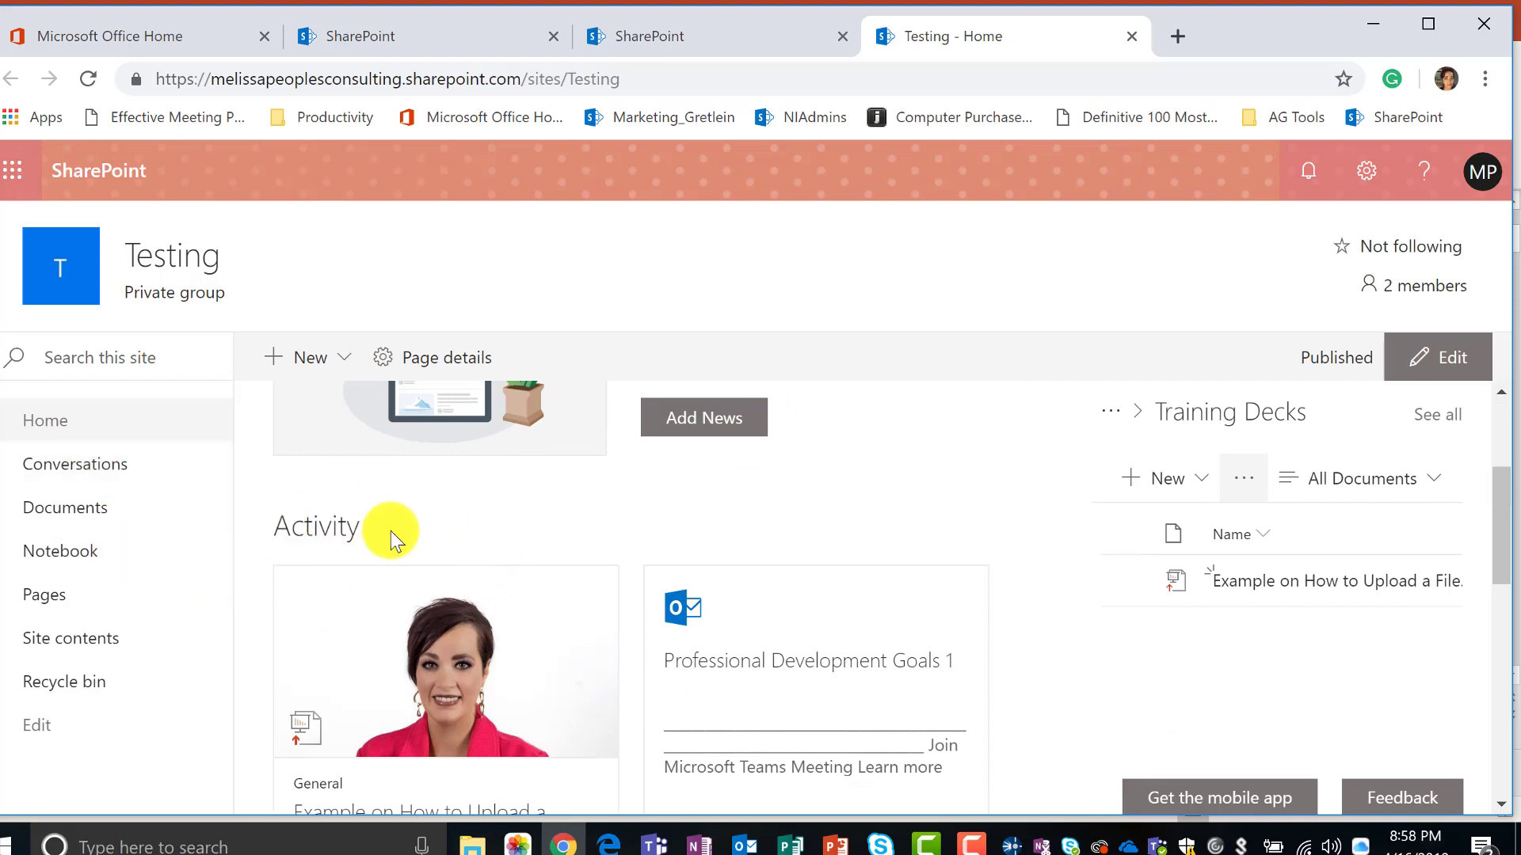
scroll(534, 645, "down", 1)
scroll(533, 645, "down", 1)
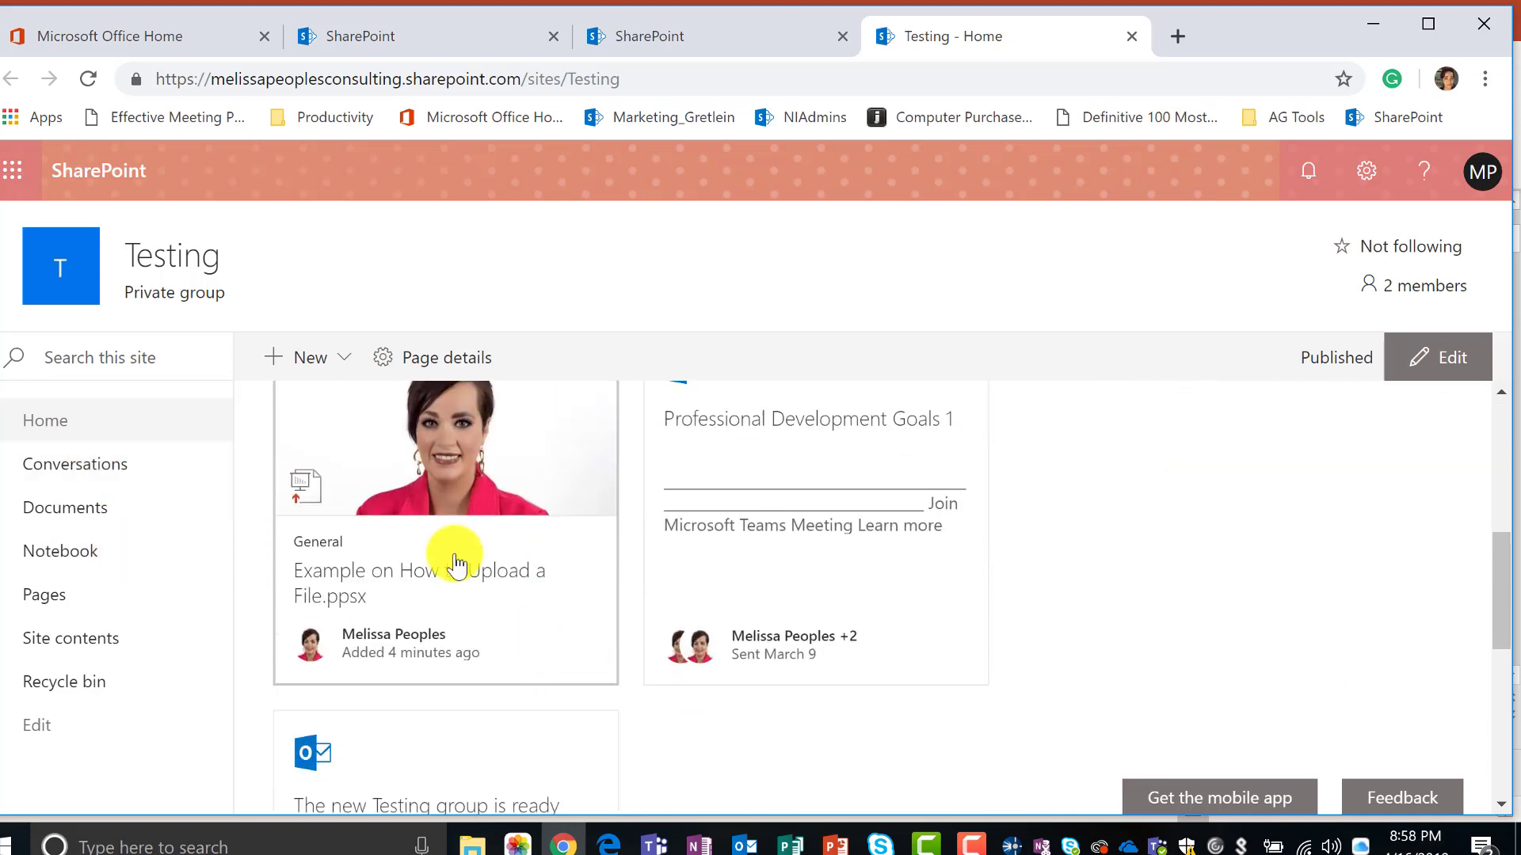
Open the 'Example on How to Upload a File' activity card in PowerPoint Online.
left_click(471, 503)
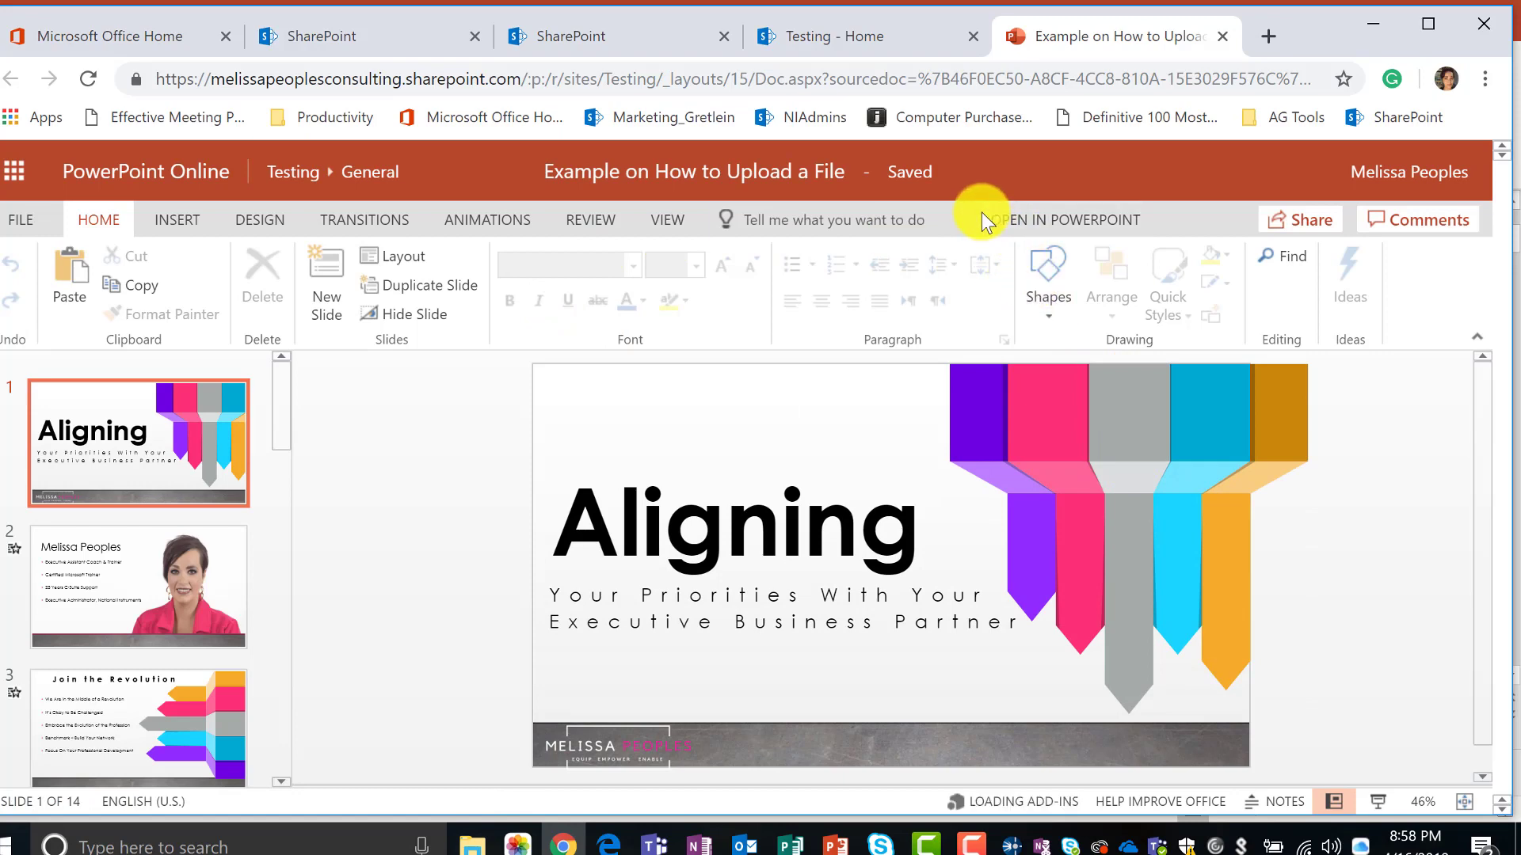
Launch the SharePoint deck in desktop PowerPoint via Open in PowerPoint.
left_click(1084, 225)
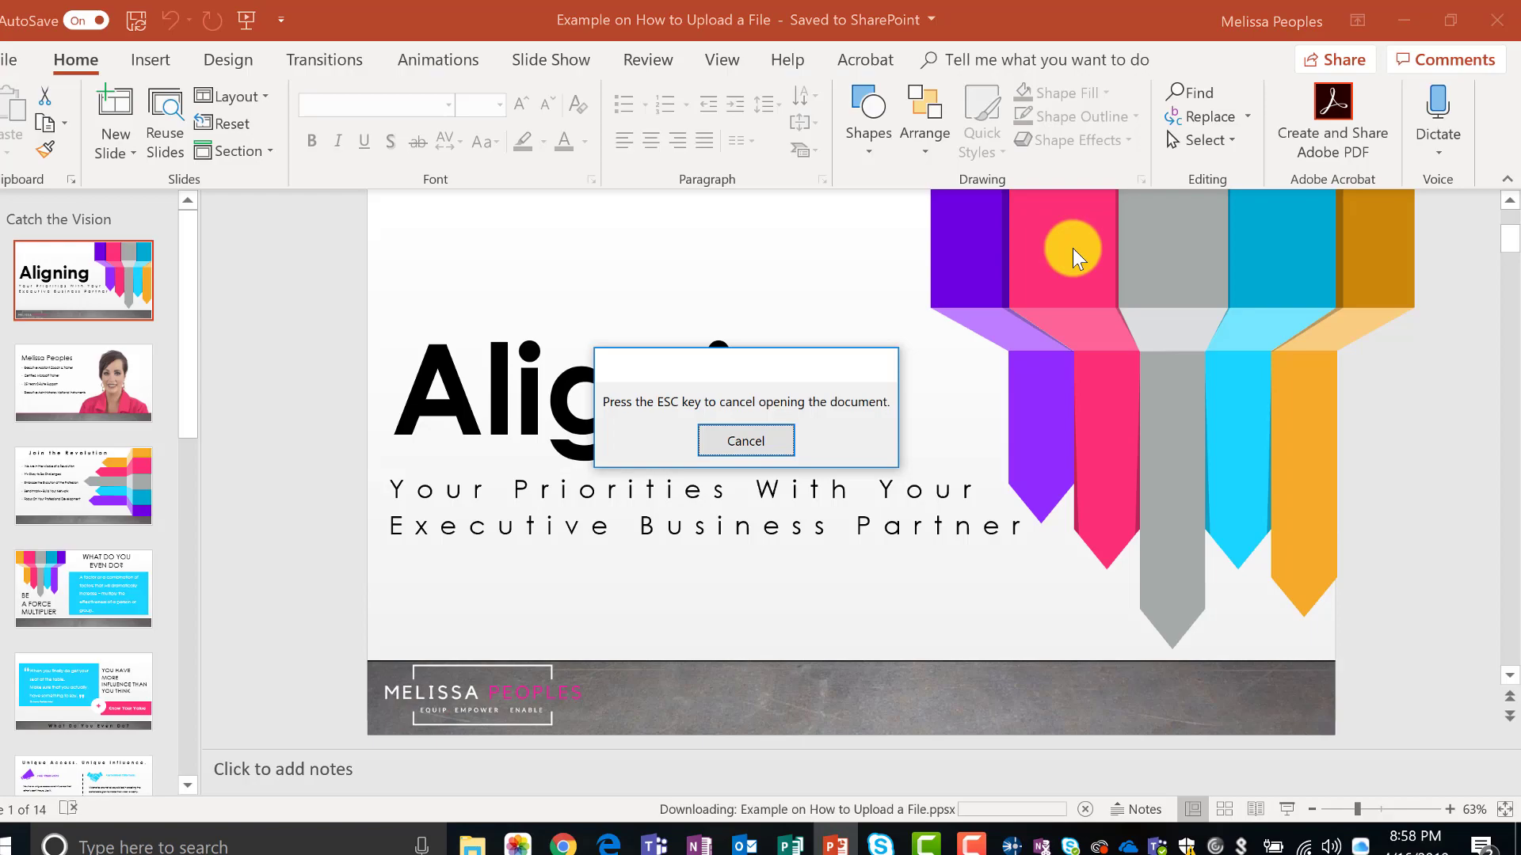